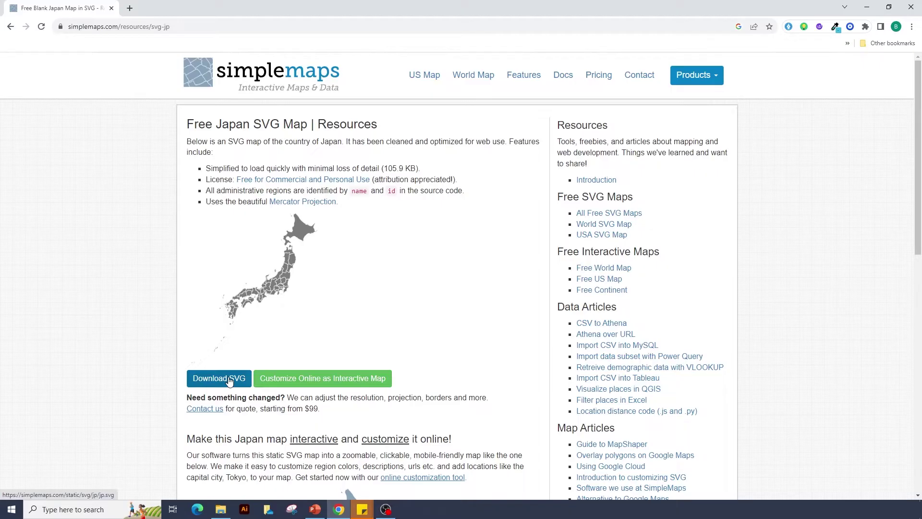
Switch back to the Japan Morph Map presentation in PowerPoint.
click(316, 507)
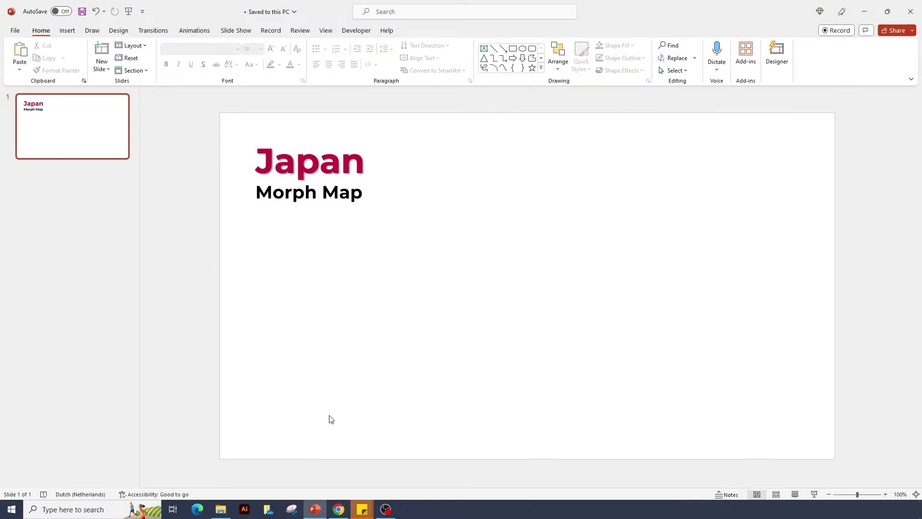
Drag jp (1).svg from the Downloads folder onto the title slide.
click(221, 508)
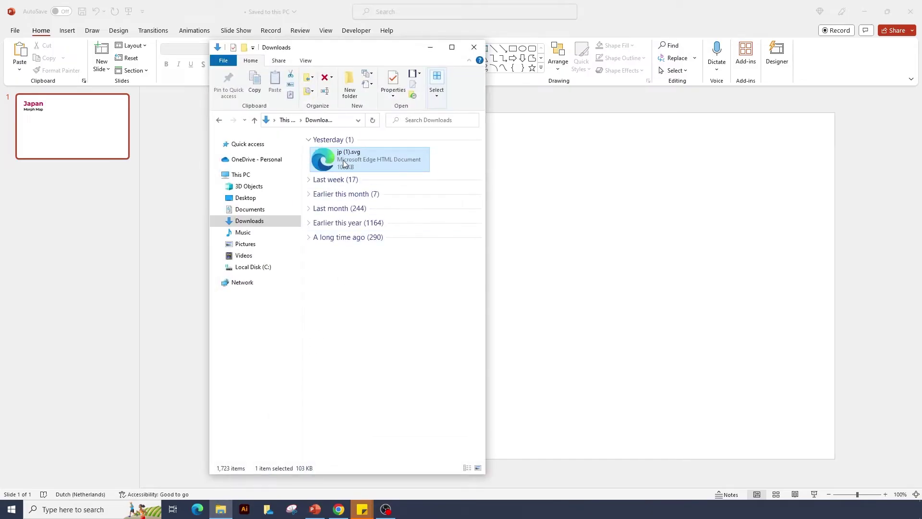
drag(344, 164, 690, 282)
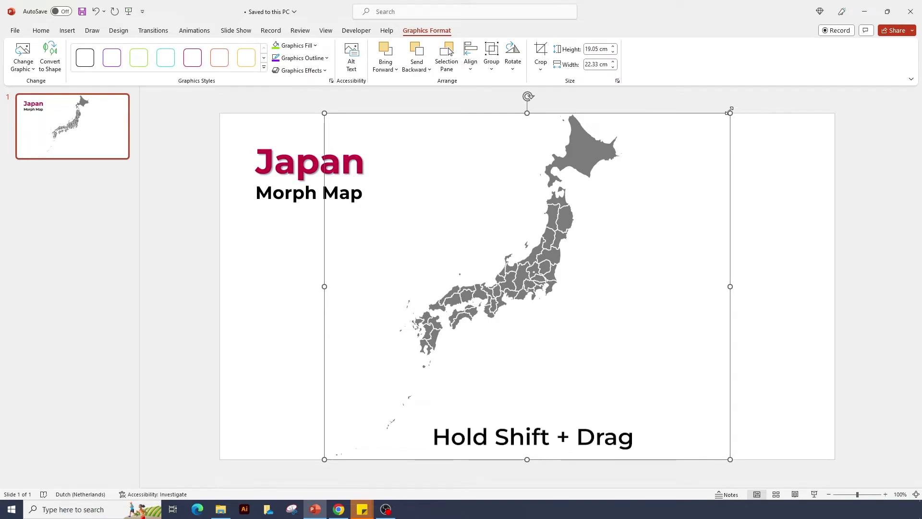
Shrink the map to about 20 cm, move it right, and convert it to shapes.
drag(728, 111, 691, 145)
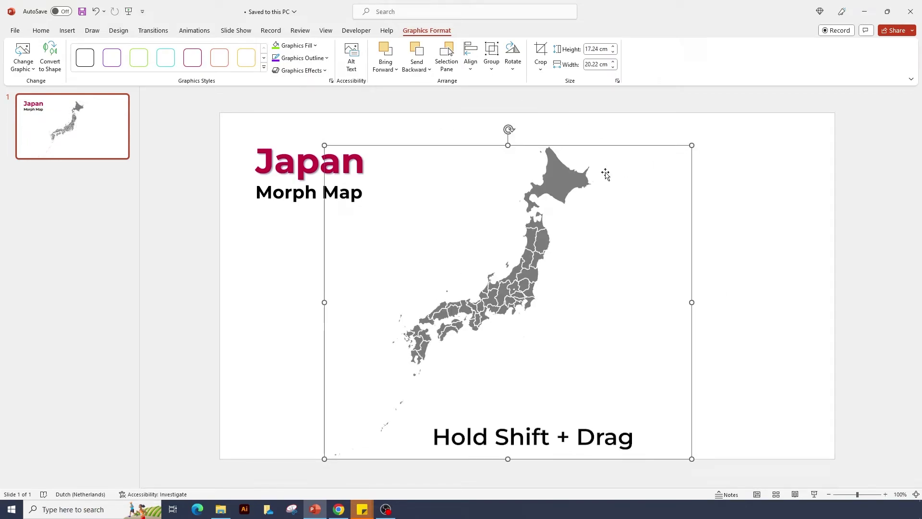
drag(560, 185, 770, 179)
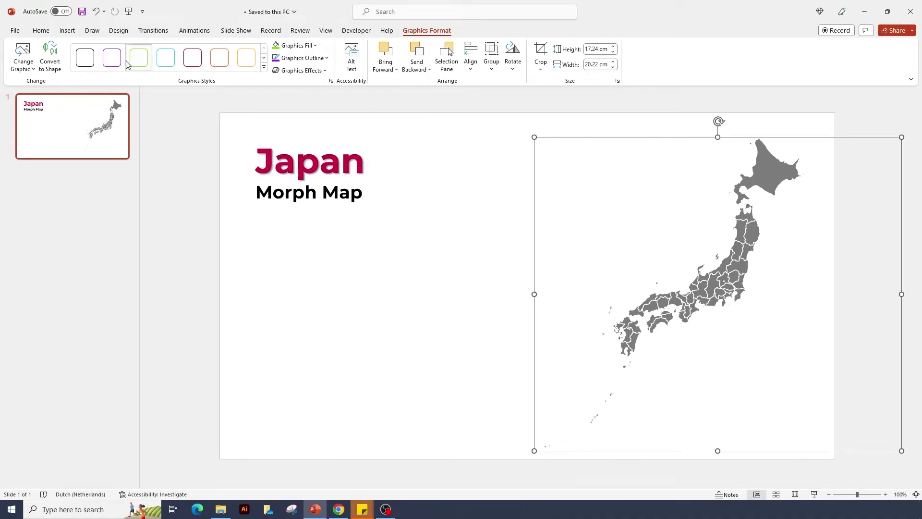
click(54, 61)
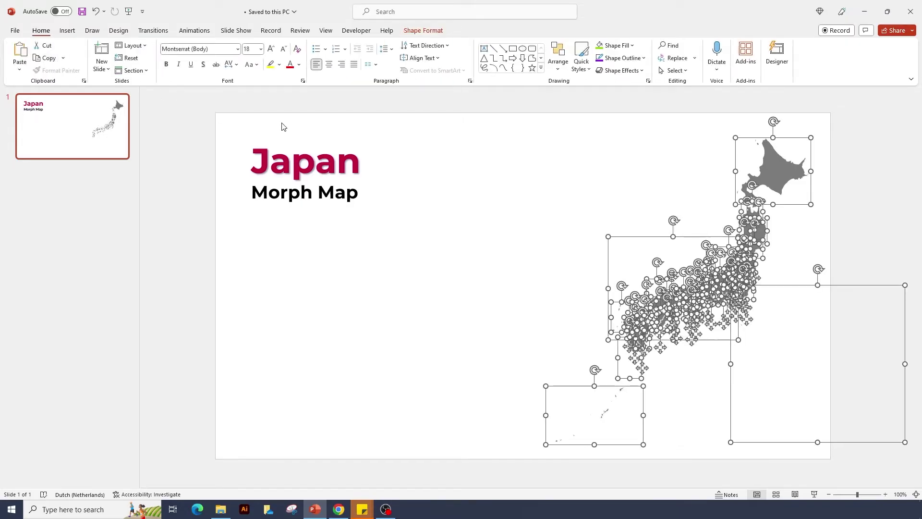
click(581, 202)
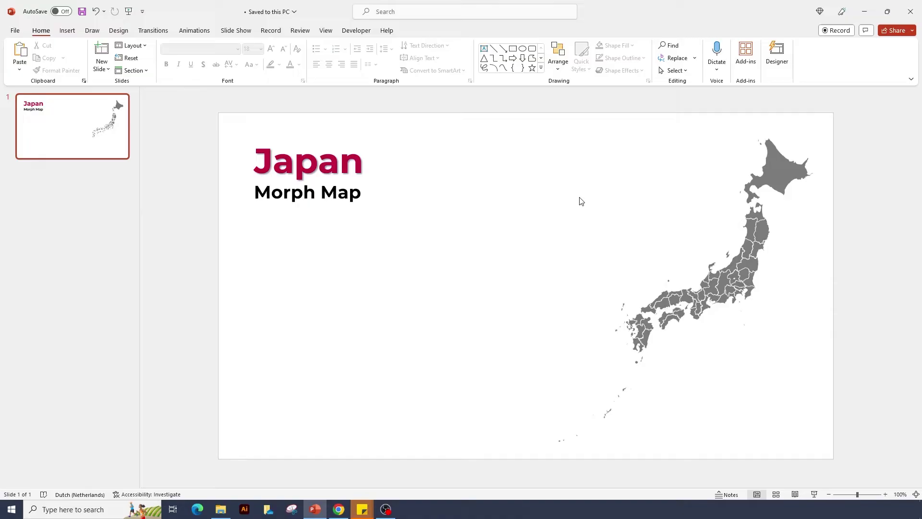
Group all map regions into one object, leaving out the title and subtitle.
key(ctrl+a)
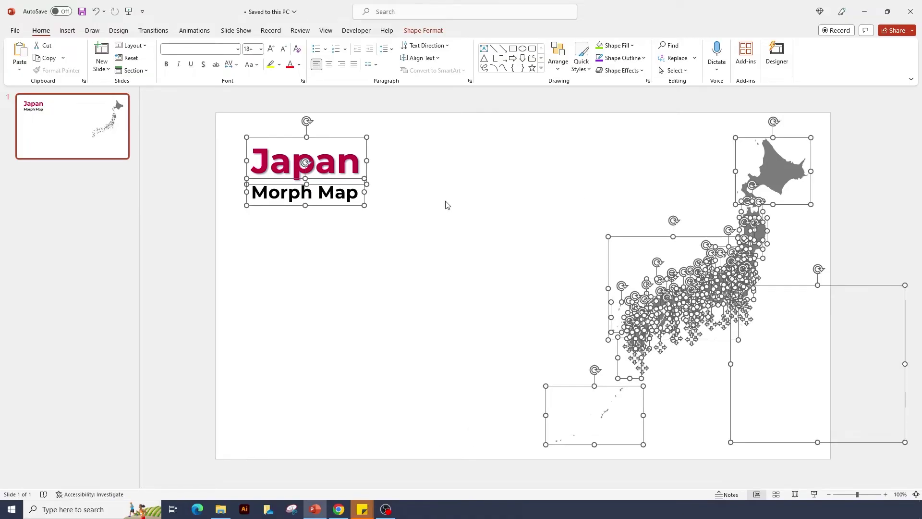
shift+click(361, 204)
shift+click(364, 176)
key(ctrl+g)
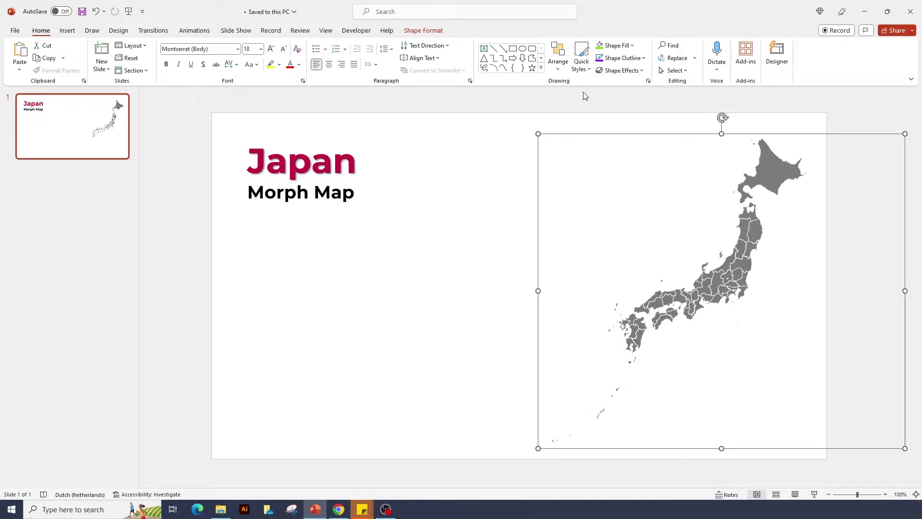
Fill the grouped map light grey-blue with white region outlines.
click(618, 48)
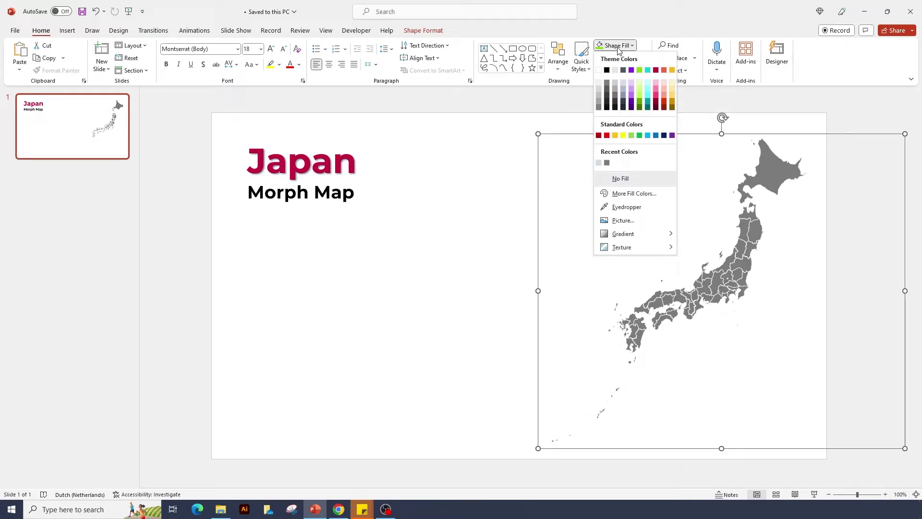
click(622, 82)
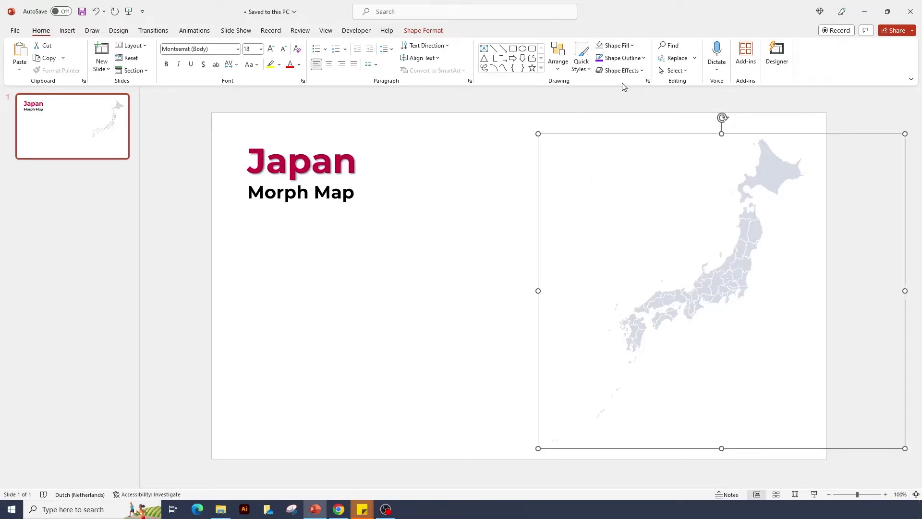
click(623, 57)
click(598, 83)
Draw a purple rounded rectangle bar below the title, left of the map.
click(531, 50)
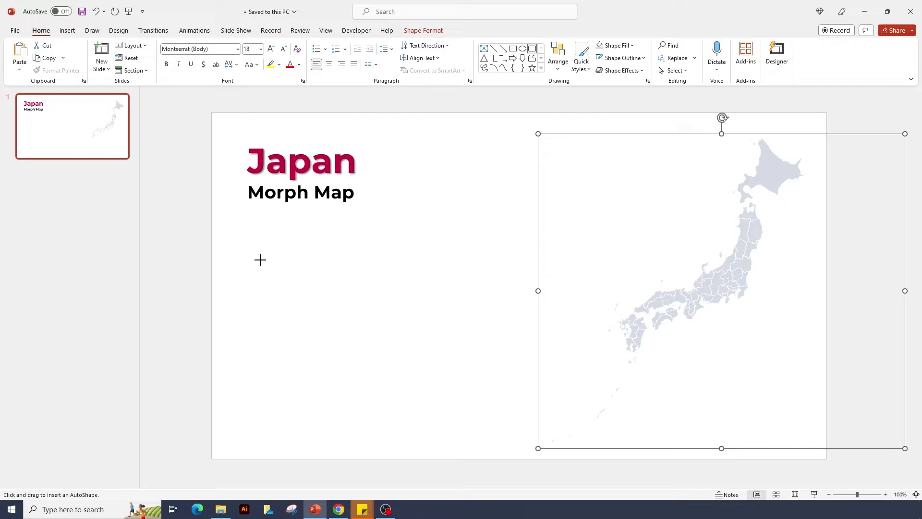
drag(255, 257, 418, 286)
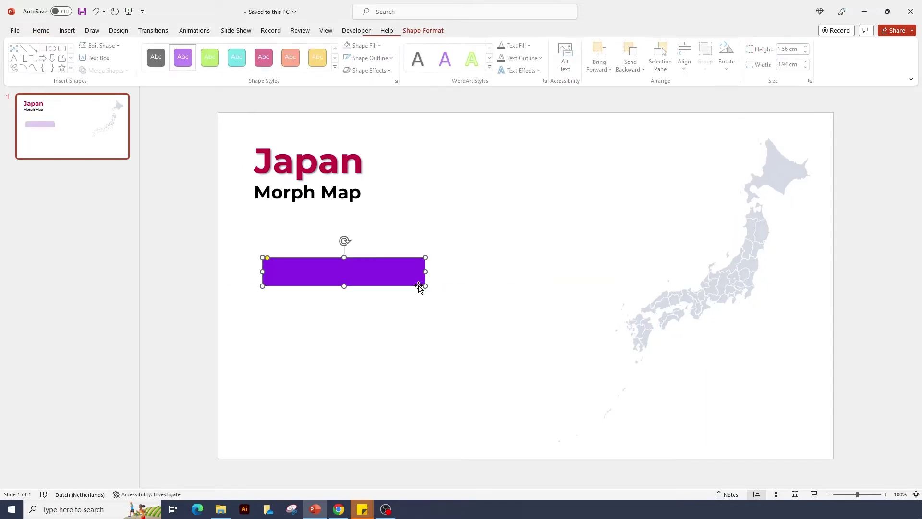
right_click(418, 287)
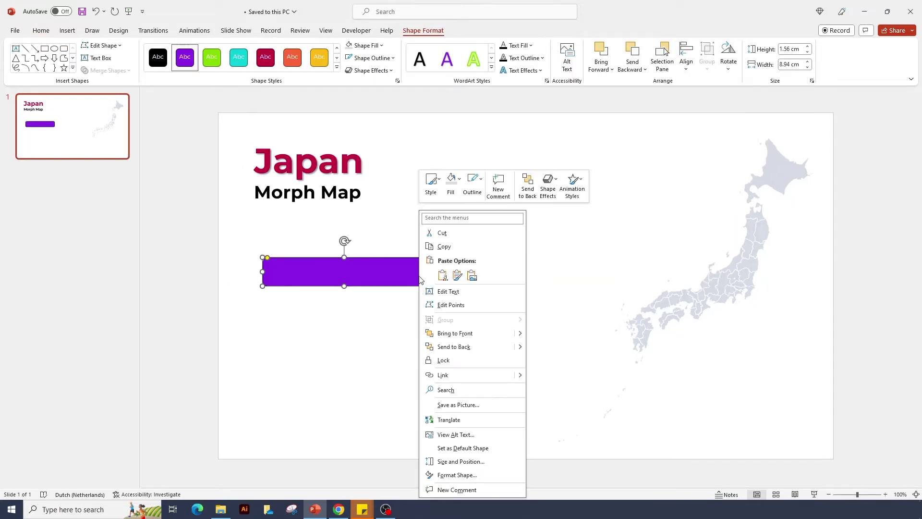
click(460, 182)
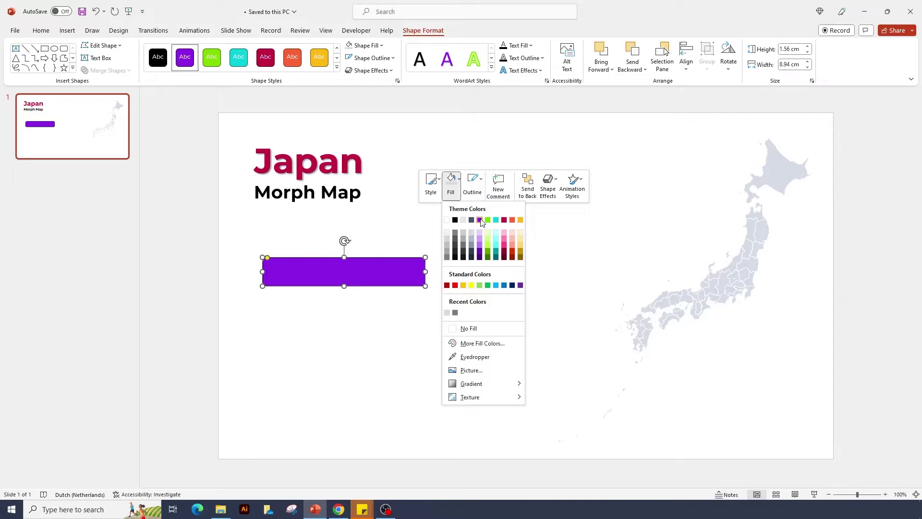
click(481, 179)
click(500, 220)
click(443, 279)
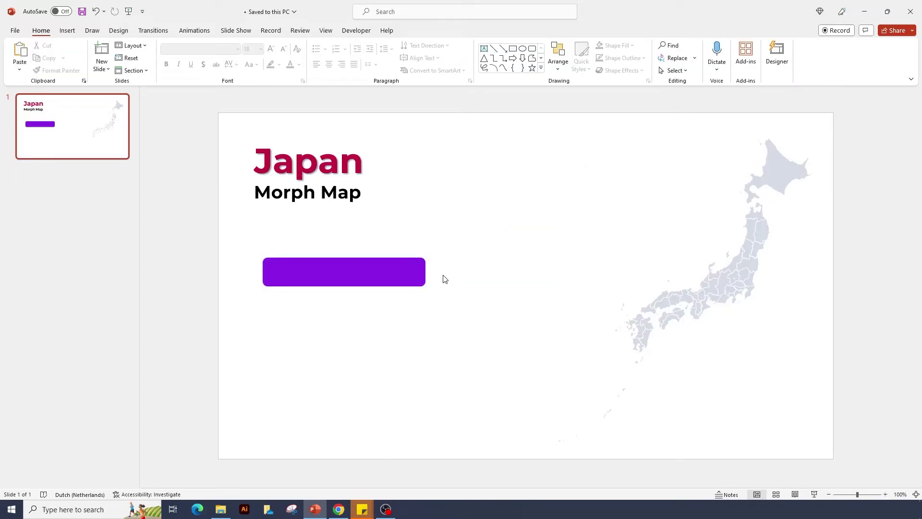
Label the bar 'Hokkaido' and enlarge its text to 24 pt.
click(421, 274)
text(Hokkaido)
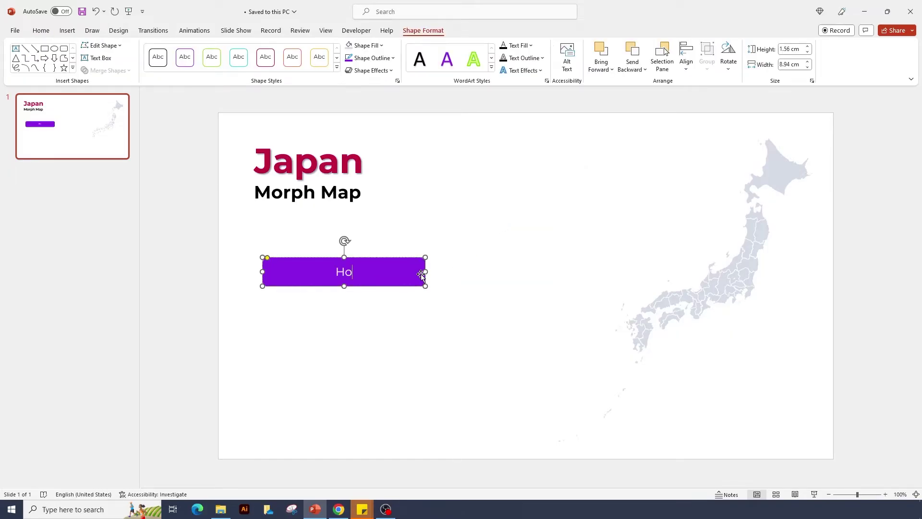
click(421, 269)
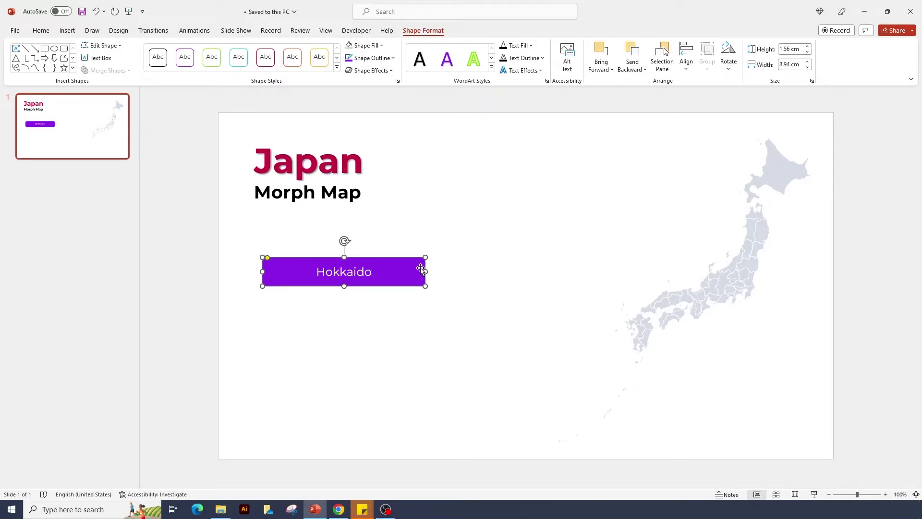
click(41, 31)
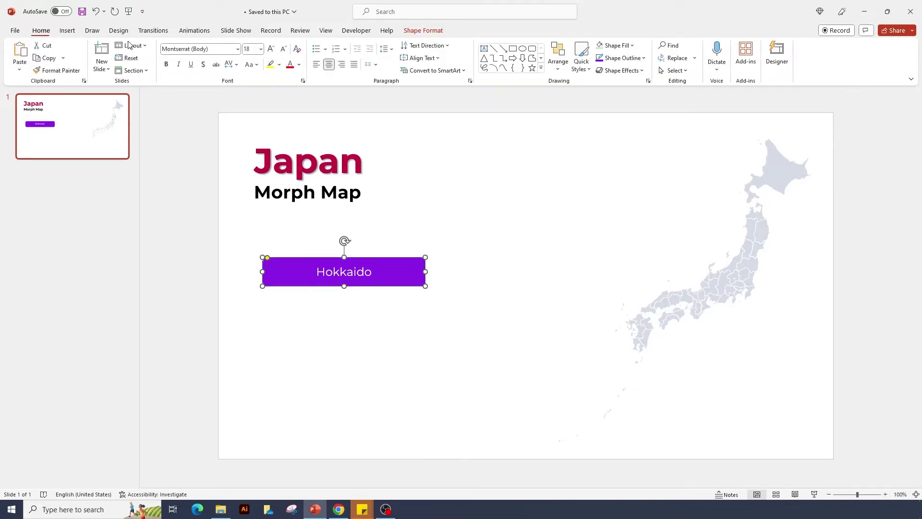
click(271, 49)
click(271, 49)
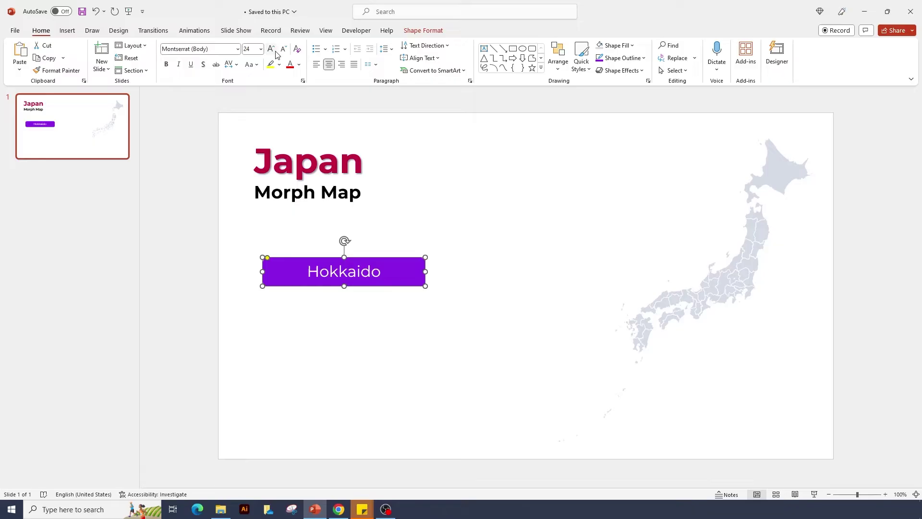
click(452, 261)
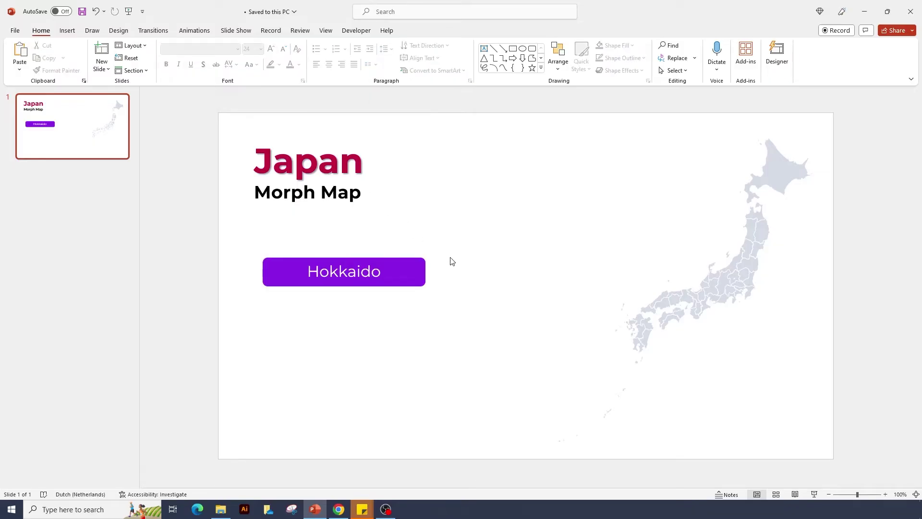
Add the number 5,224,614 in purple 32 pt text under the Hokkaido label.
click(483, 49)
click(319, 315)
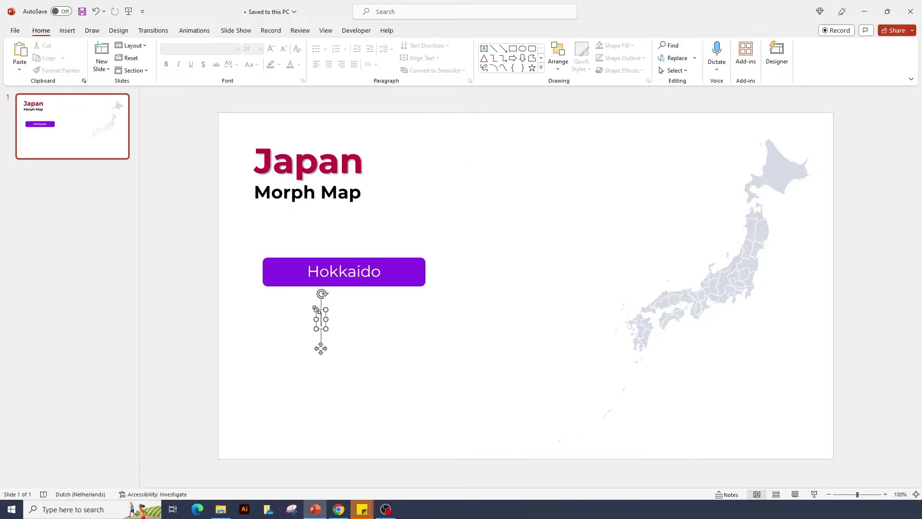
text(5,224,614)
key(ctrl+shift+period)
key(ctrl+shift+period)
key(ctrl+shift+period)
key(ctrl+shift+period)
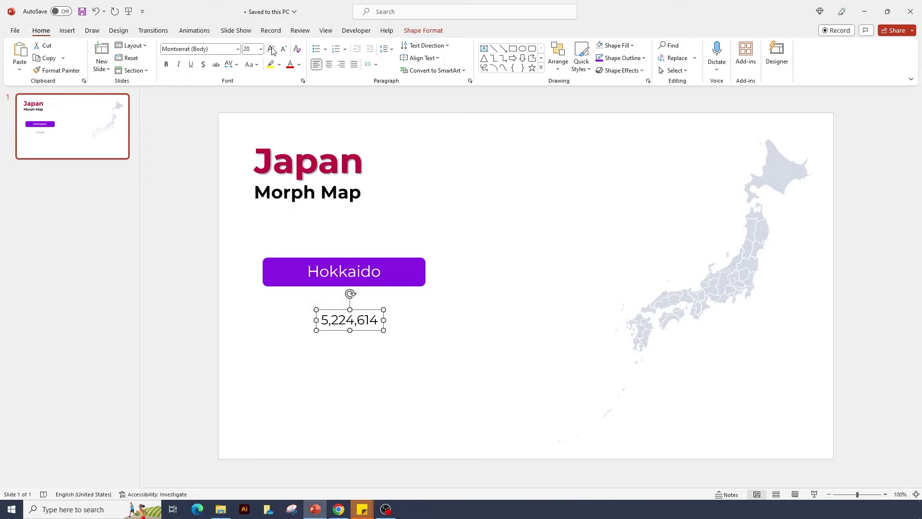
drag(350, 317, 327, 294)
click(299, 64)
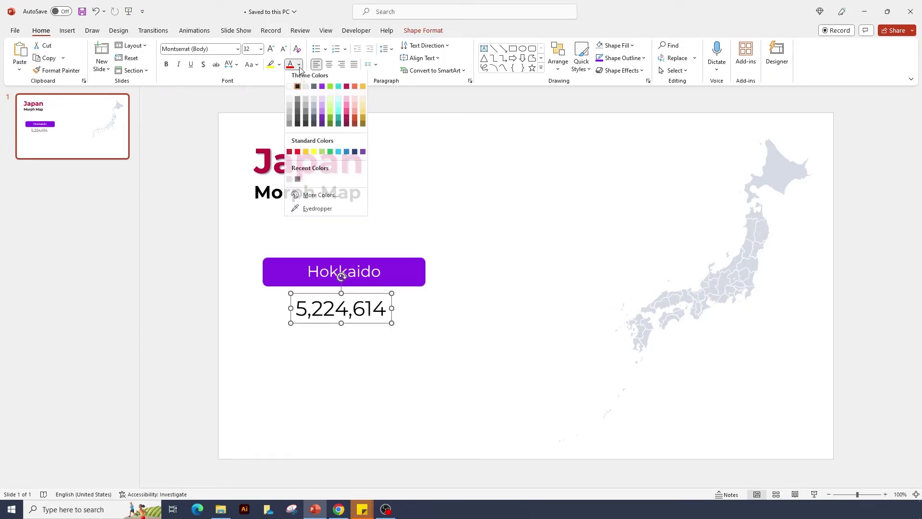
click(364, 152)
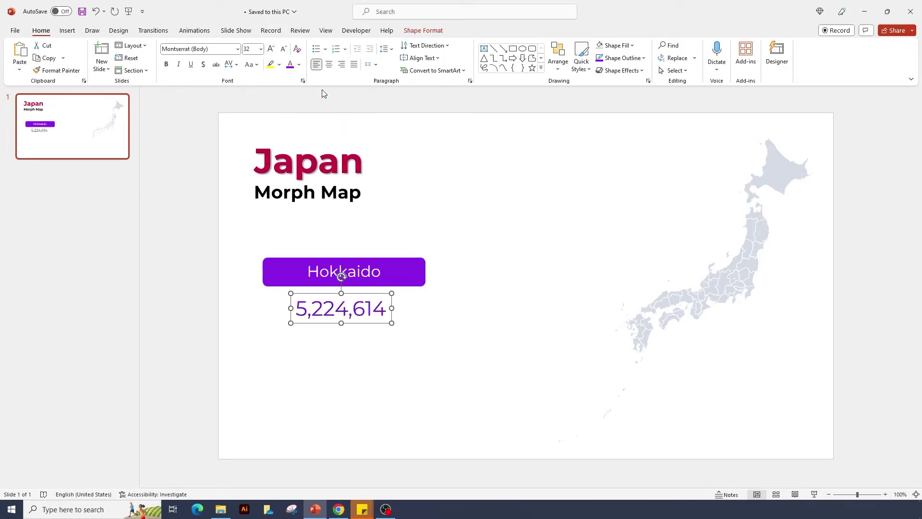
click(404, 321)
Draw a plain black horizontal divider line under the number.
click(485, 50)
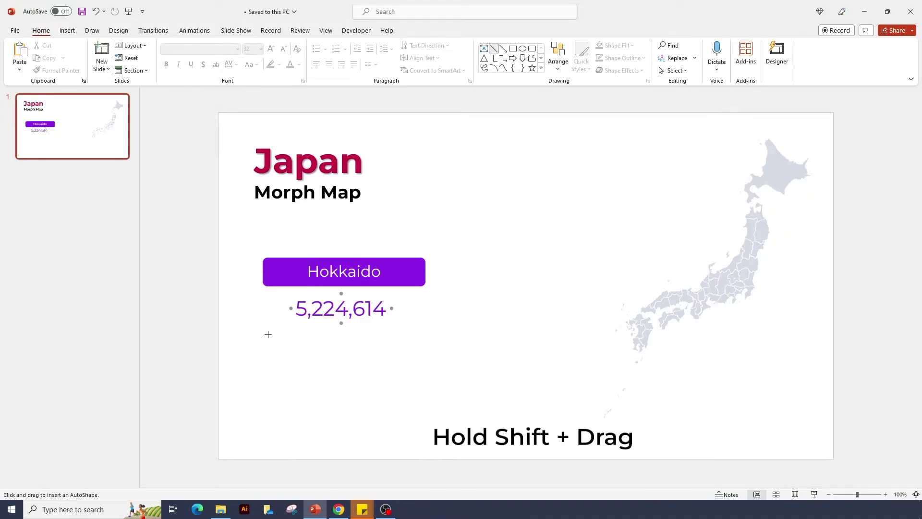
drag(268, 335, 420, 332)
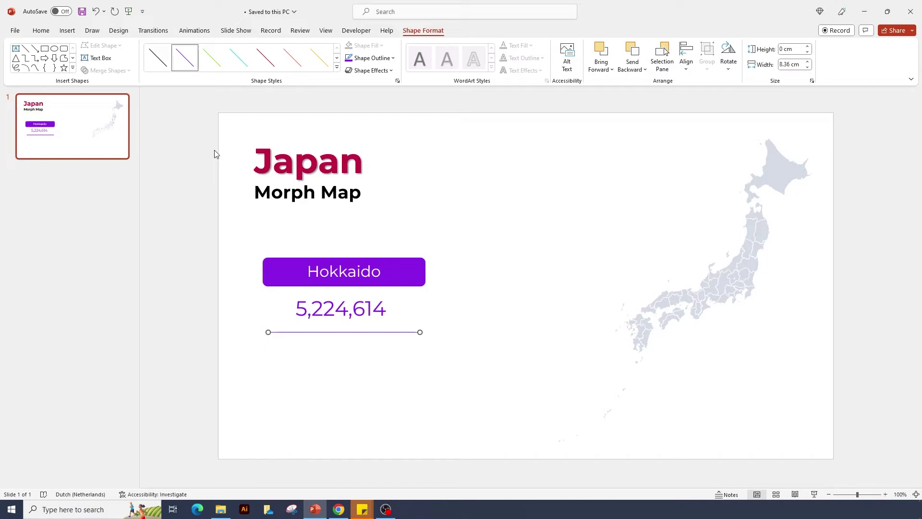
click(160, 57)
click(446, 342)
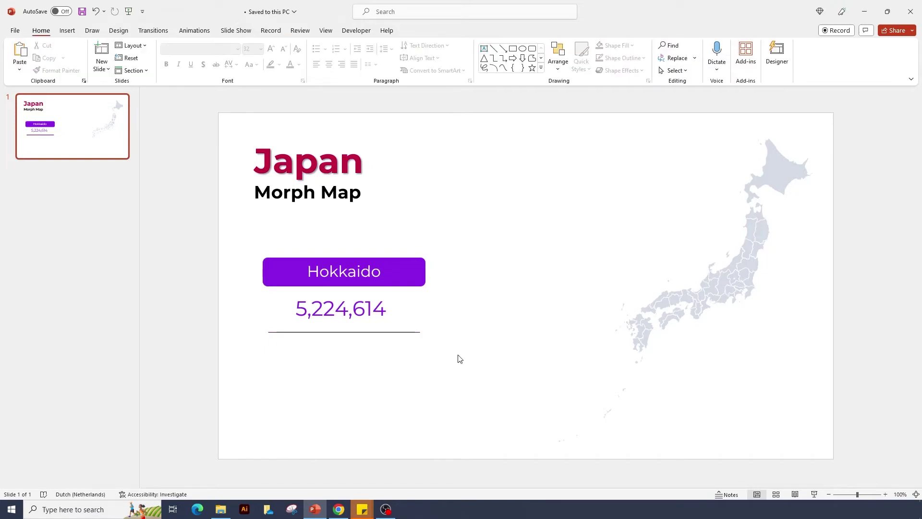
Add a 'population' caption under the line with Very Loose spacing, centred.
click(483, 49)
click(298, 353)
text(population)
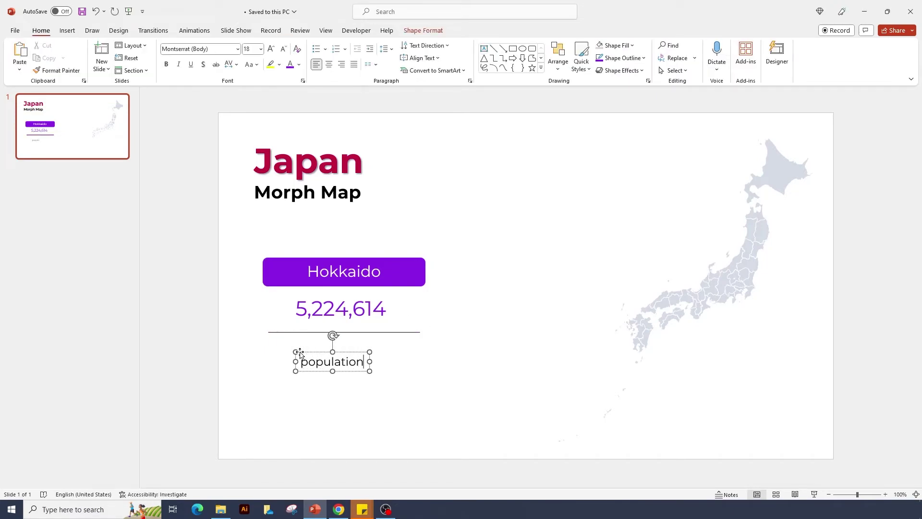
drag(300, 354, 312, 332)
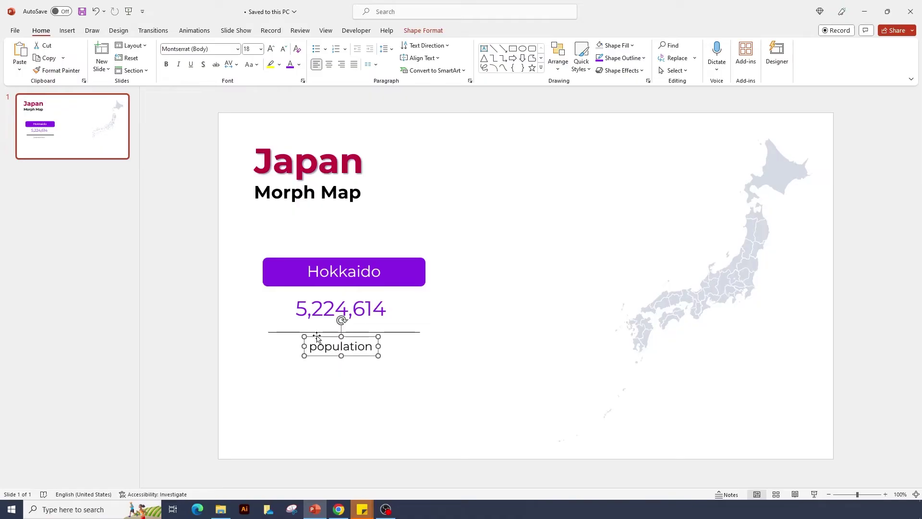
click(232, 65)
click(253, 131)
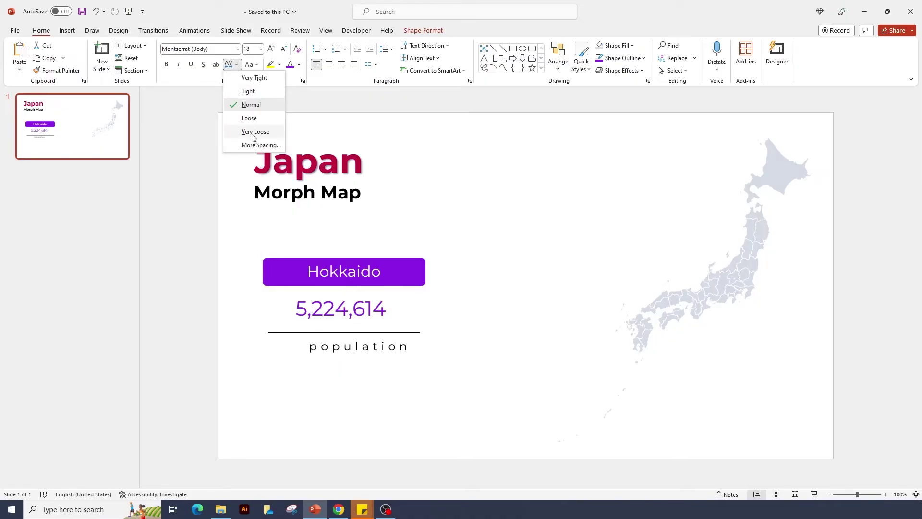
drag(370, 333, 353, 337)
click(409, 350)
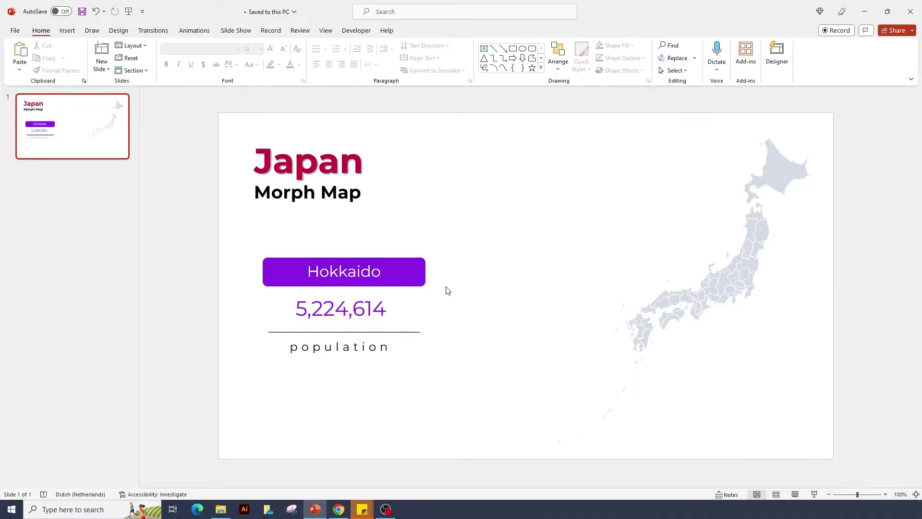
Move the four-part Hokkaido card off the left edge of slide 1.
drag(465, 241, 232, 388)
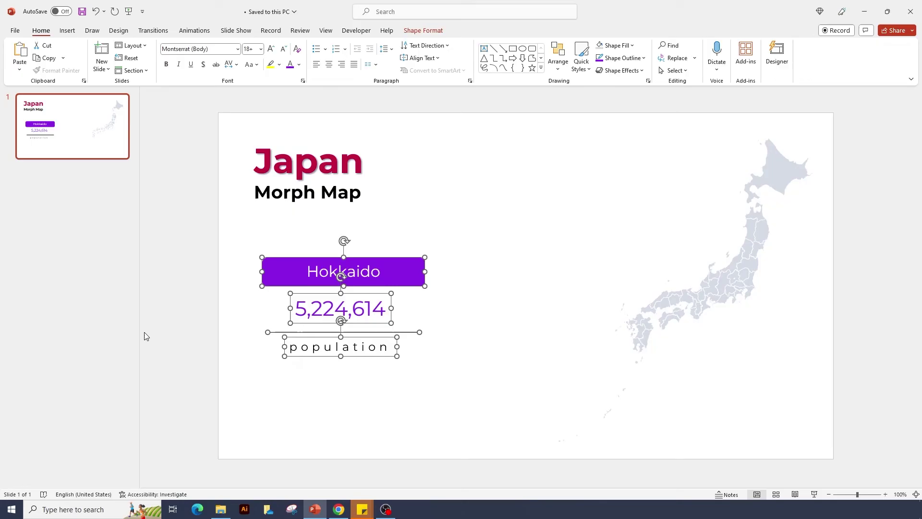
key(Left)
key(Left)
key(Left)
key(Left)
key(Left)
key(Left)
key(Left)
key(Left)
key(Left)
key(Left)
key(Left)
key(Left)
key(Left)
key(Left)
key(Left)
key(Left)
key(Left)
key(Left)
key(Left)
key(Left)
key(Left)
key(Left)
key(Left)
key(Left)
key(Left)
key(Left)
key(Left)
key(Left)
key(Left)
key(Left)
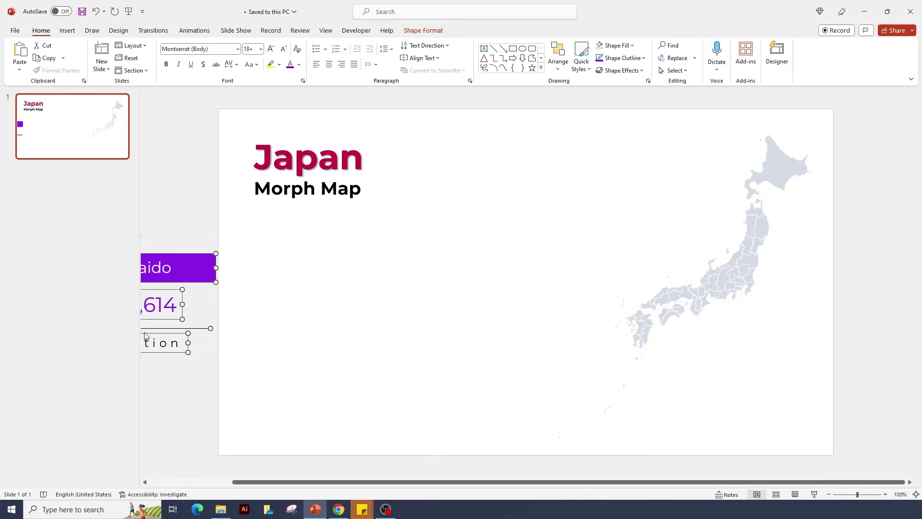
click(364, 280)
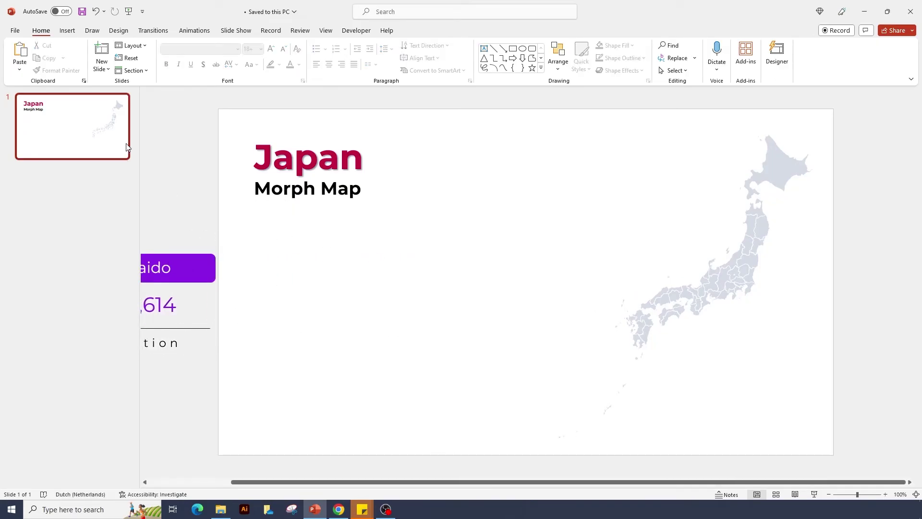
Duplicate slide 1 as slide 2 and nudge the Hokkaido card back on-slide.
click(119, 143)
key(ctrl+d)
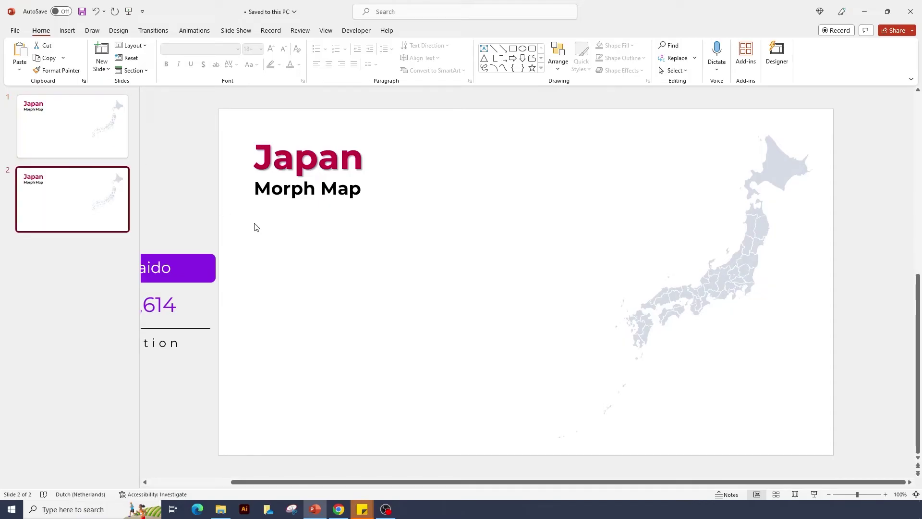
drag(257, 224, 9, 427)
key(Right)
key(Right)
key(Right)
key(Right)
key(Right)
key(Right)
key(Right)
key(Right)
key(Right)
key(Right)
key(Right)
key(Right)
key(Right)
key(Right)
key(Right)
key(Right)
key(Right)
key(Right)
key(Right)
key(Right)
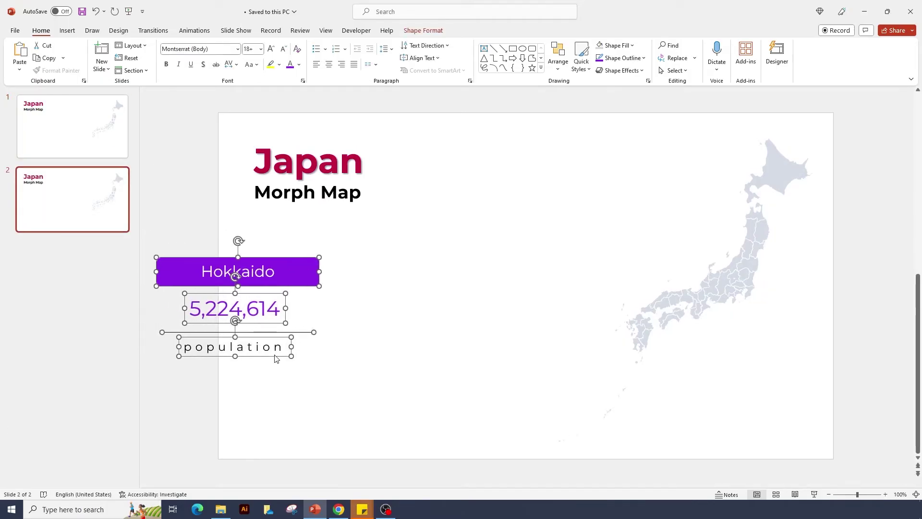
key(Escape)
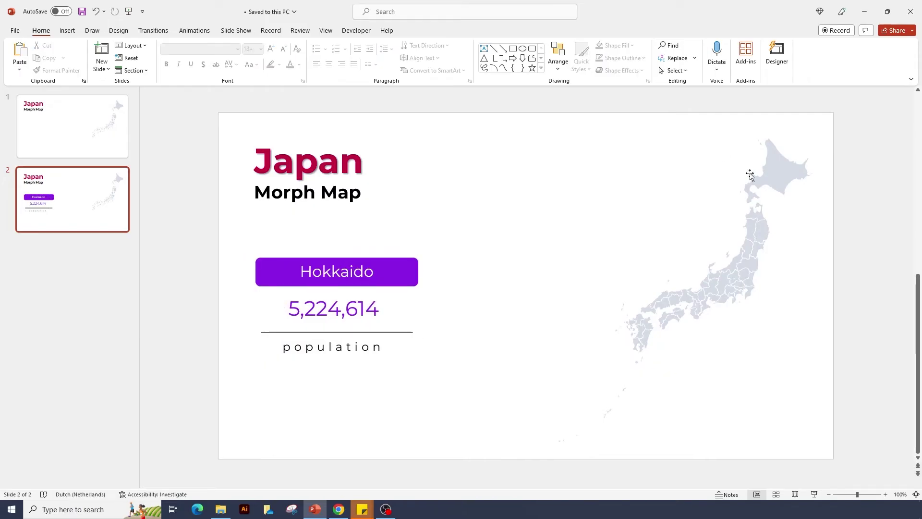
Fill the Hokkaido shape on the slide 2 map purple.
double_click(777, 168)
right_click(778, 168)
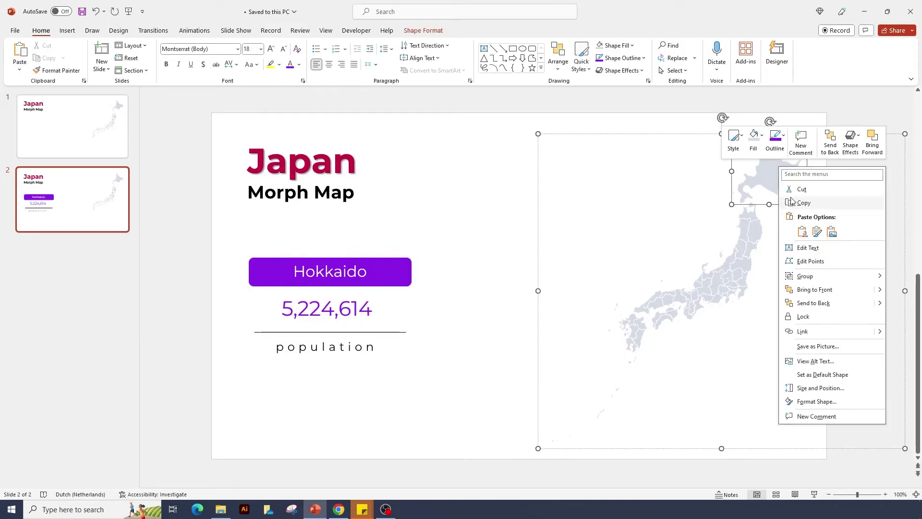
click(757, 141)
click(757, 141)
click(783, 175)
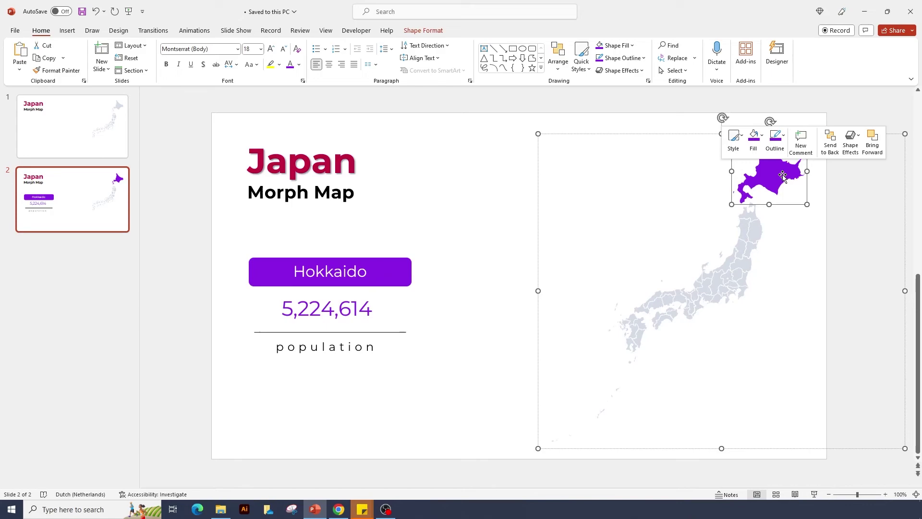
click(529, 204)
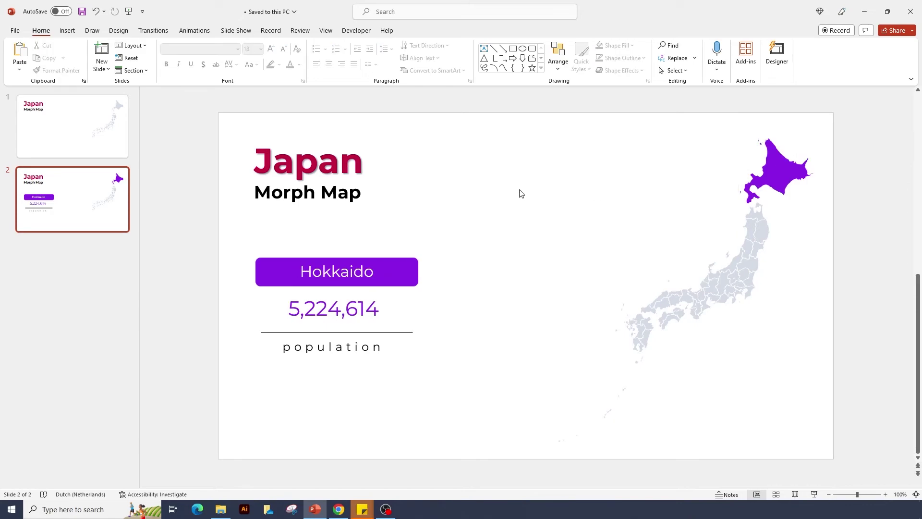
Enlarge the Japan map well past the slide and position Hokkaido on the right.
click(640, 307)
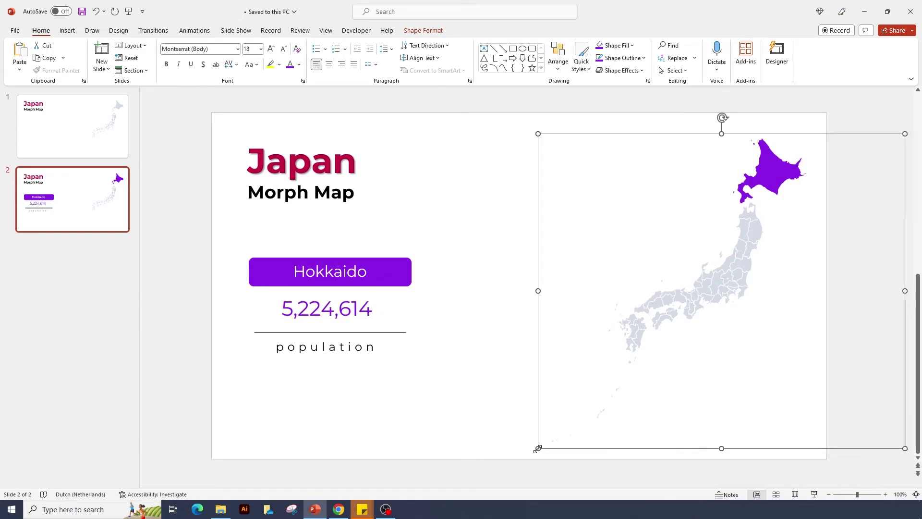
drag(535, 446, 765, 283)
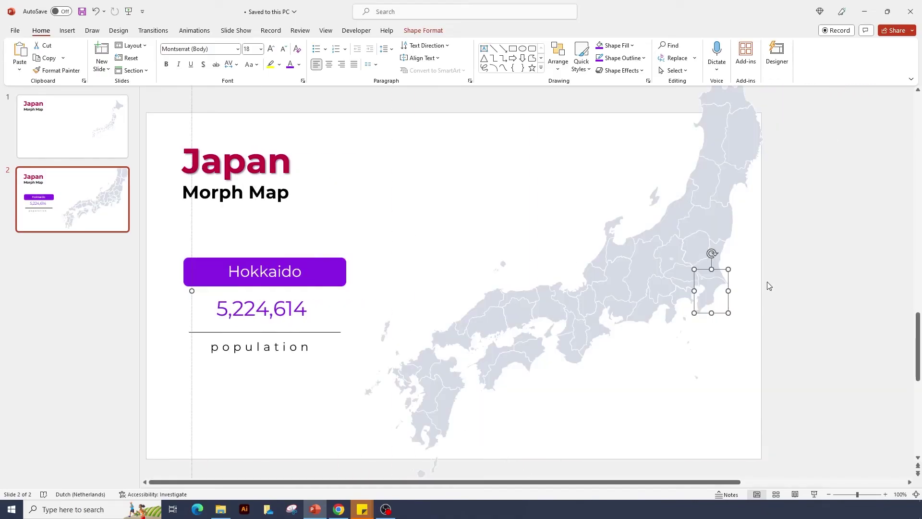
click(730, 212)
drag(739, 123, 587, 379)
click(619, 119)
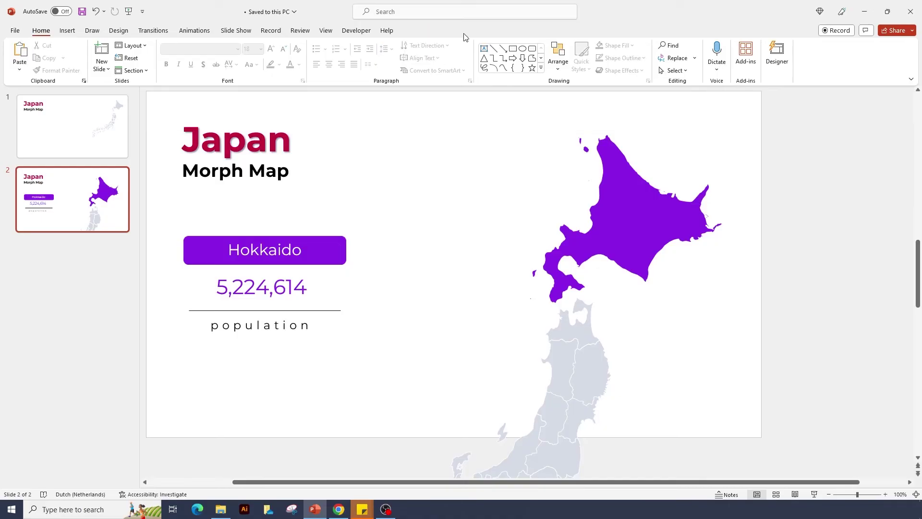
Apply the Morph transition to slide 2 and preview the zoom into Hokkaido.
click(162, 35)
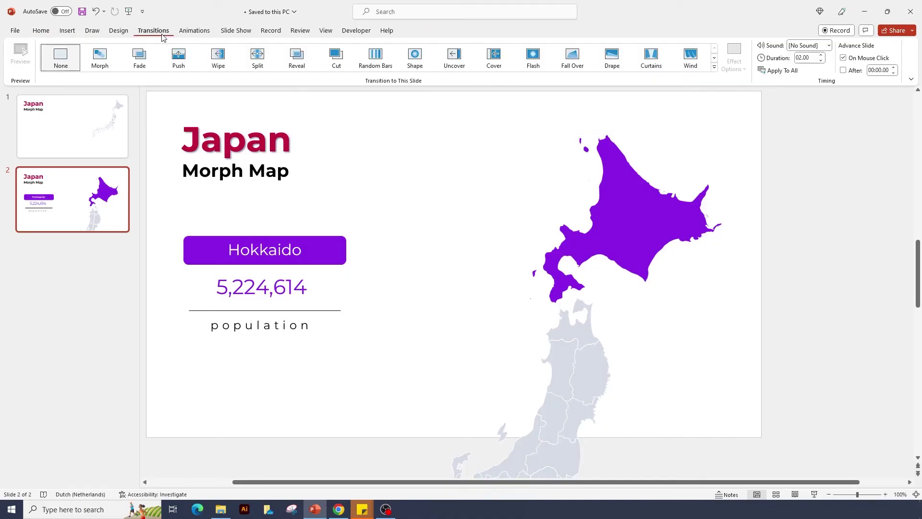
click(110, 63)
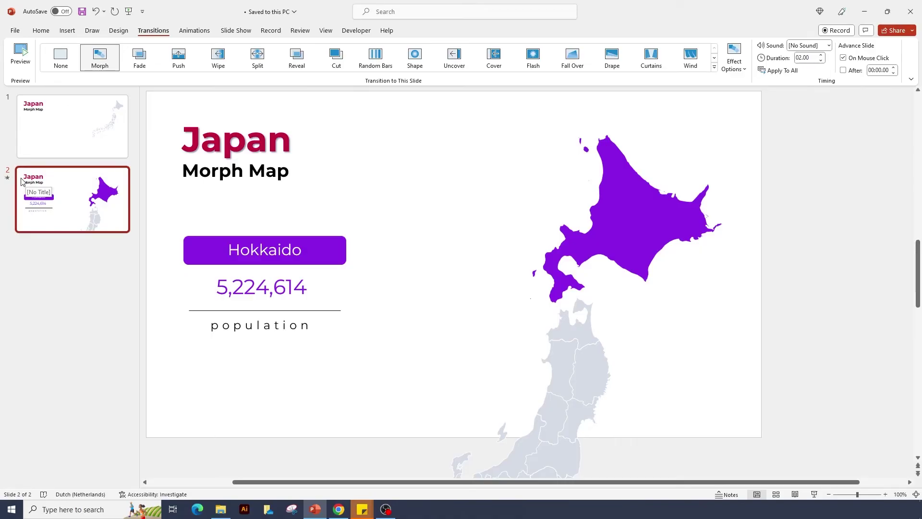
click(25, 66)
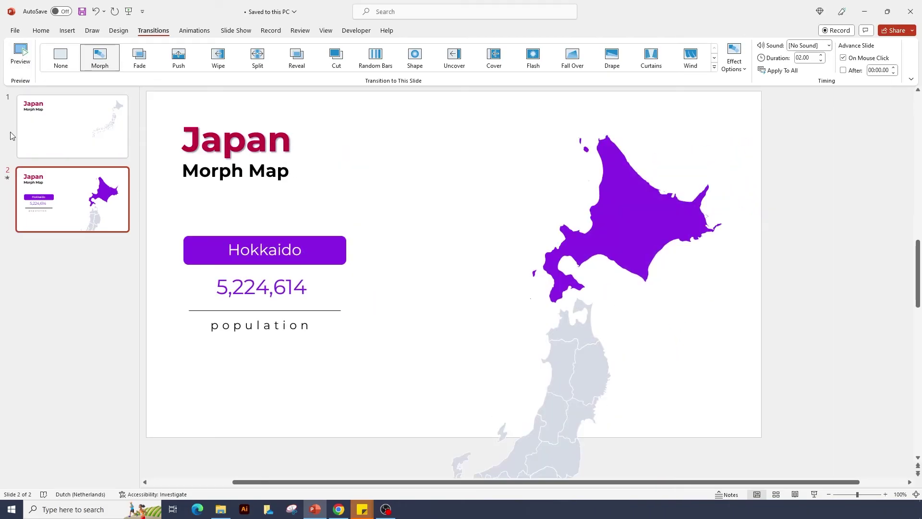
Duplicate slide 2 as slide 3, replacing Hokkaido with Shimane and the number with 671,126.
click(106, 214)
key(ctrl+d)
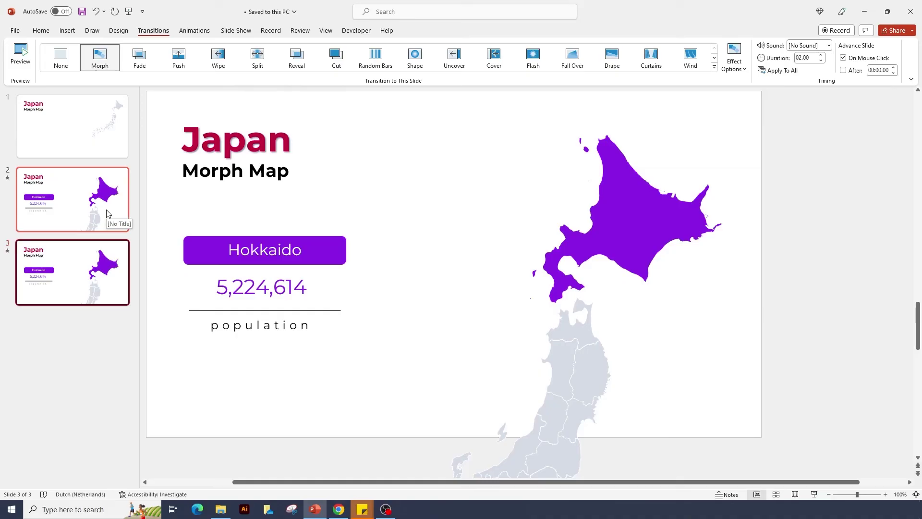
click(332, 245)
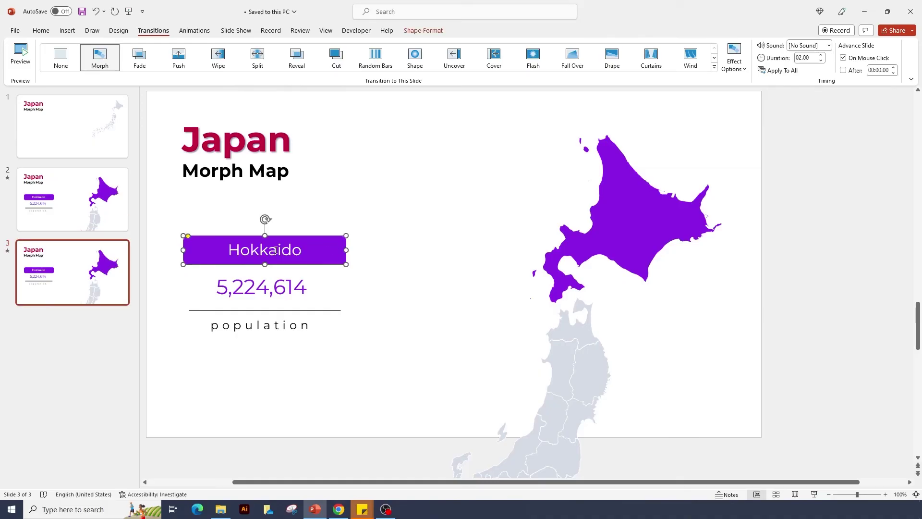
double_click(332, 244)
text(Shimane)
double_click(282, 279)
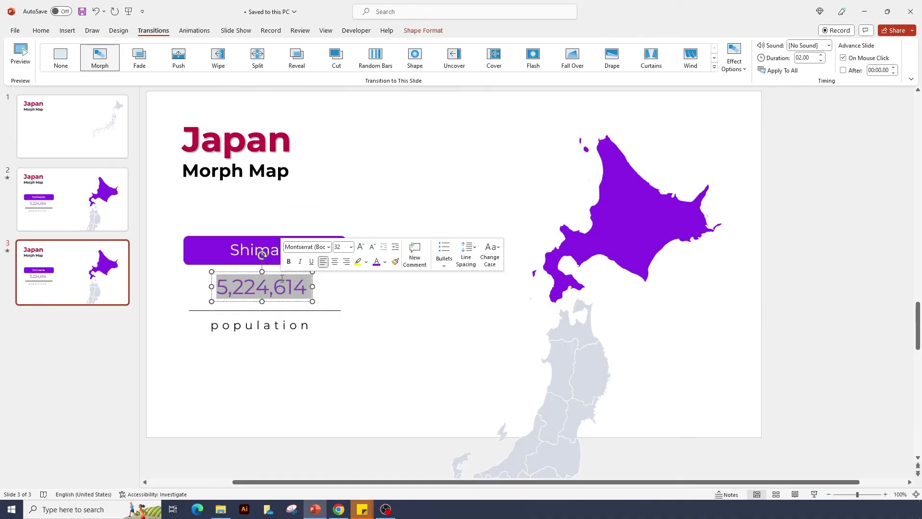
text(671,126)
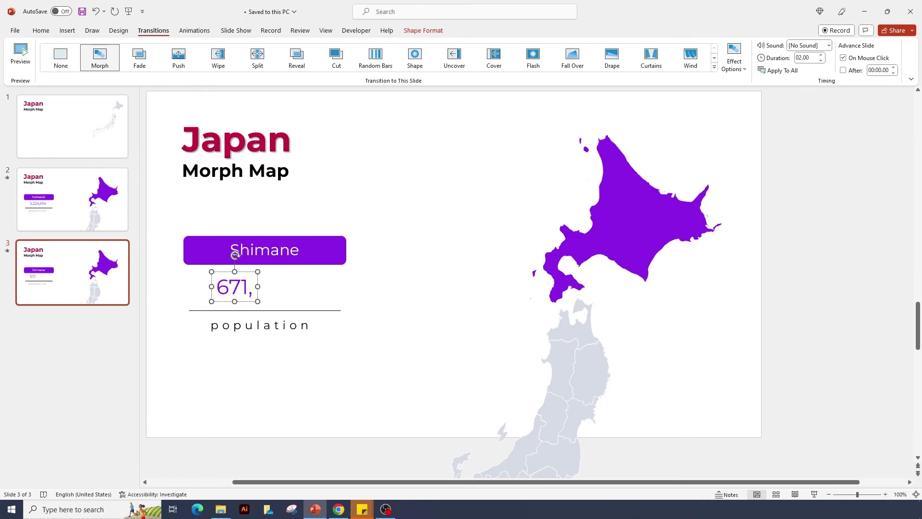
Recolour the 671,126 number text teal.
click(287, 269)
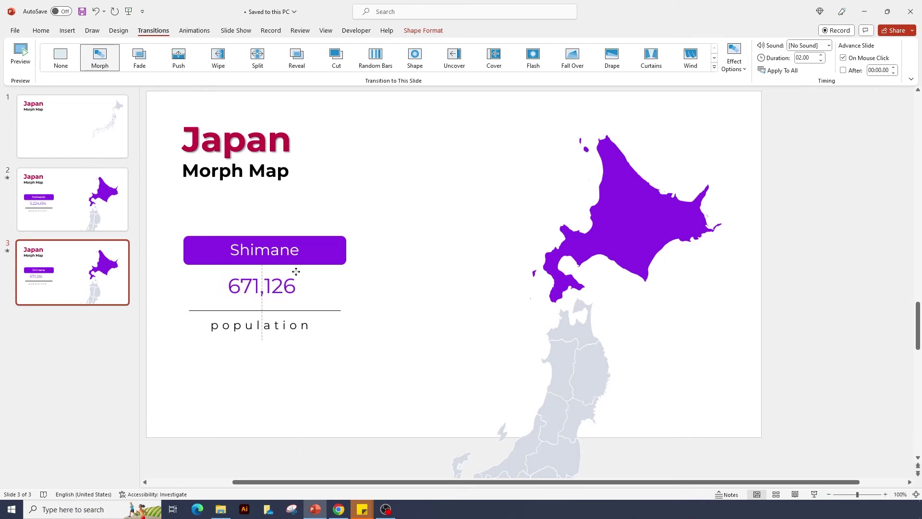
click(293, 274)
right_click(295, 271)
click(421, 189)
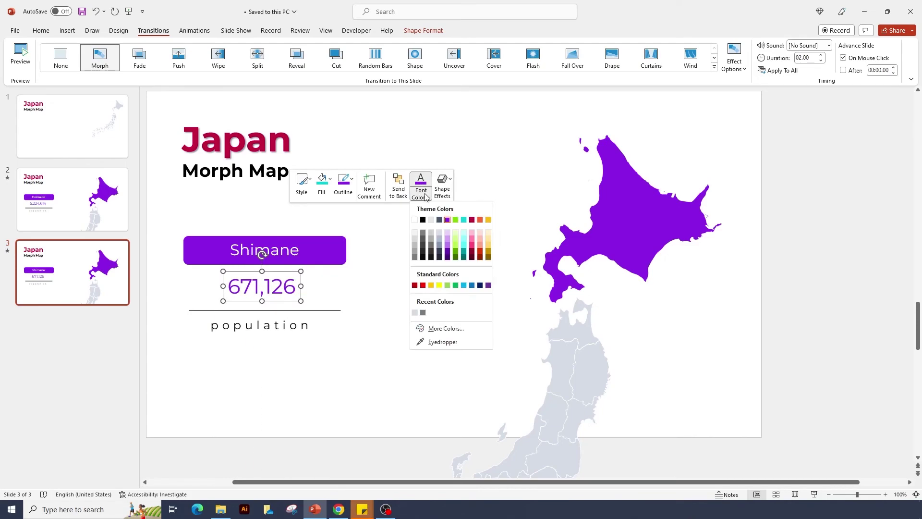
click(423, 311)
Give the Shimane label box a teal fill and matching outline.
click(339, 251)
right_click(340, 251)
click(379, 179)
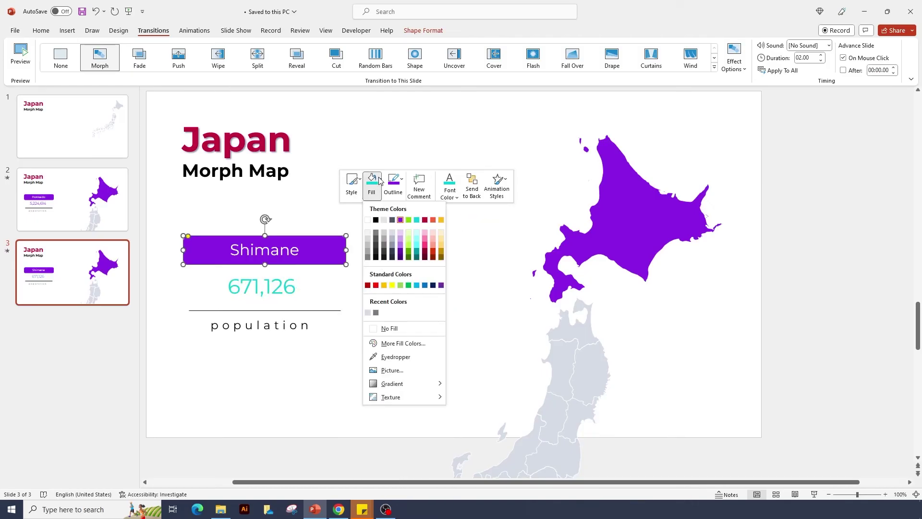
click(371, 311)
click(398, 182)
click(437, 222)
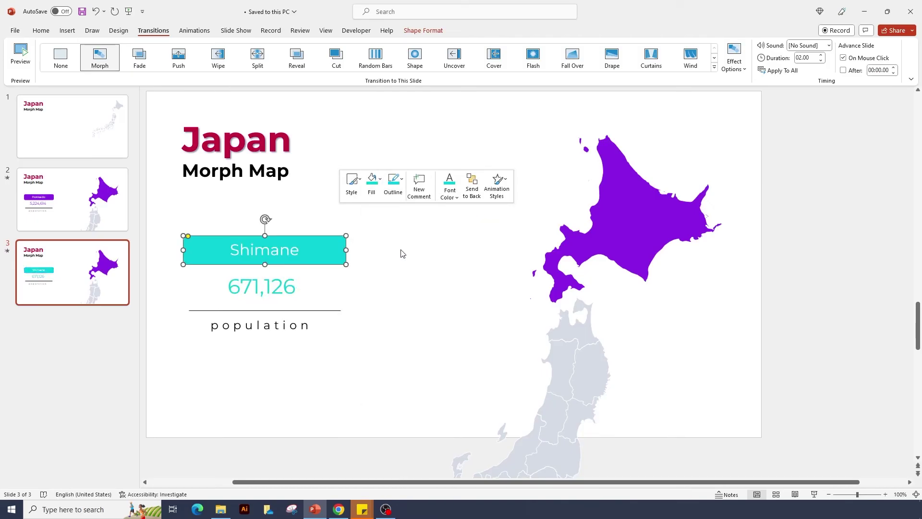
Drag the map up and right toward western Honshu, then fill Shimane turquoise.
click(404, 254)
drag(511, 446, 735, 144)
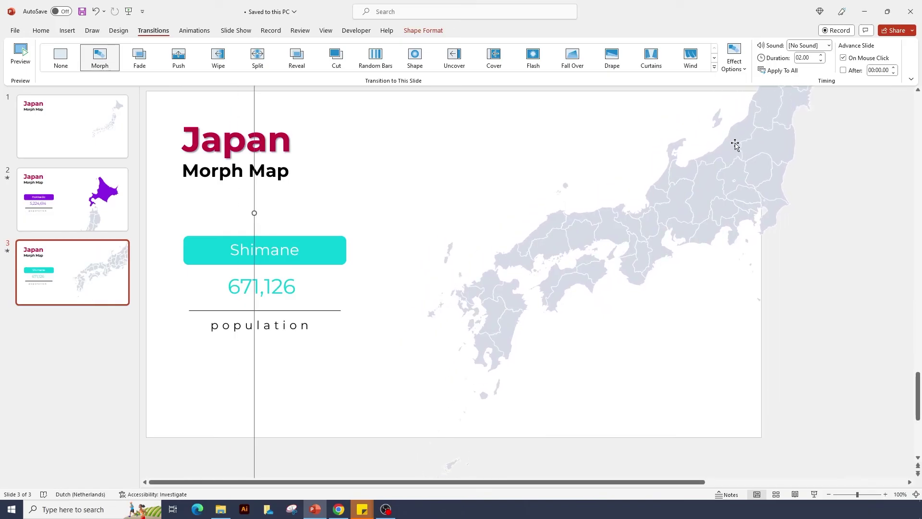
click(556, 216)
right_click(557, 217)
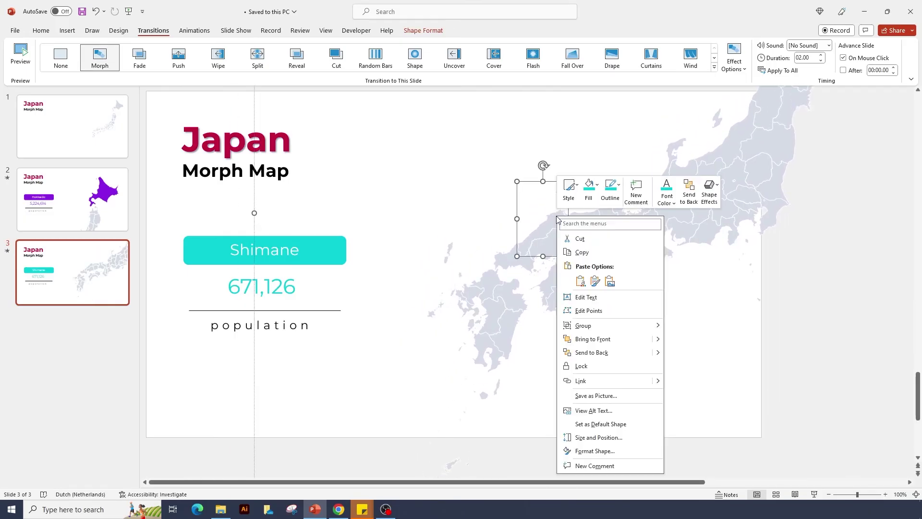
click(589, 189)
click(634, 226)
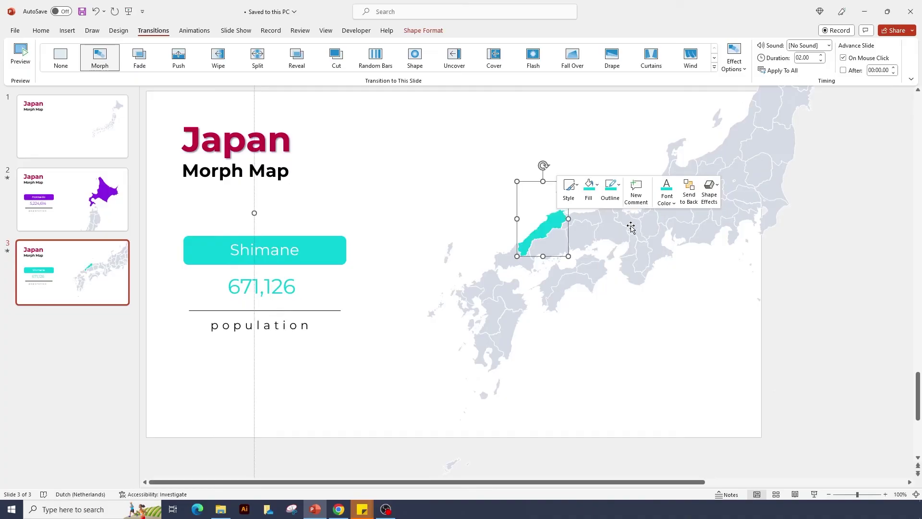
click(245, 364)
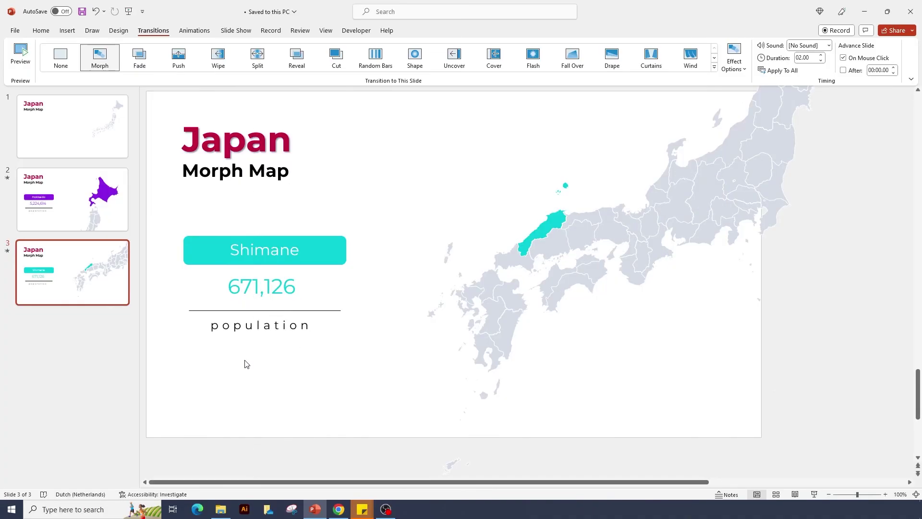
Set slide 3's Morph transition effect option to Characters.
click(734, 60)
click(752, 137)
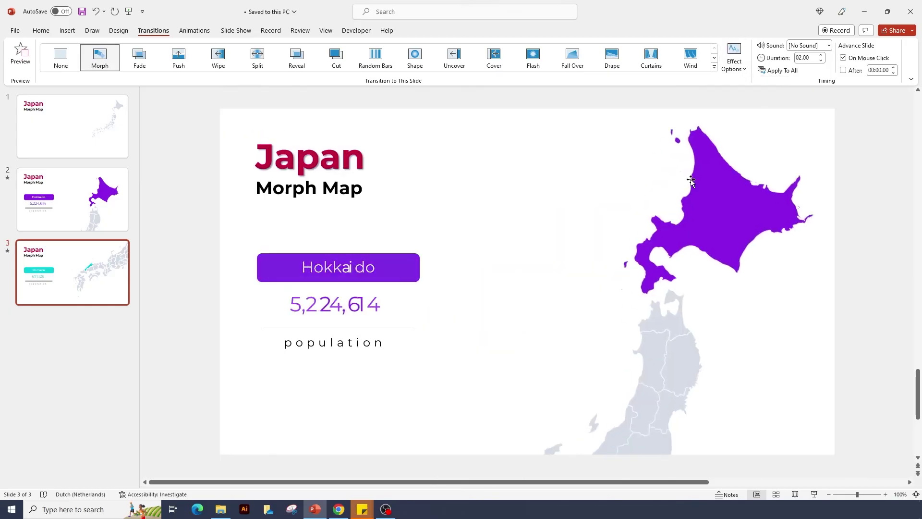